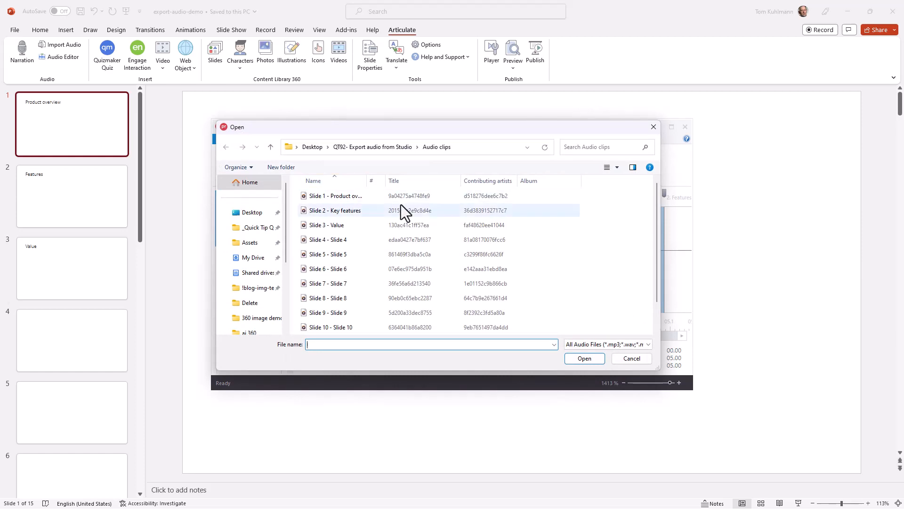
# Import the Audio-demo MP3 from the "QT92- Export audio from Studio" folder into the waveform.
pyautogui.click(382, 149)
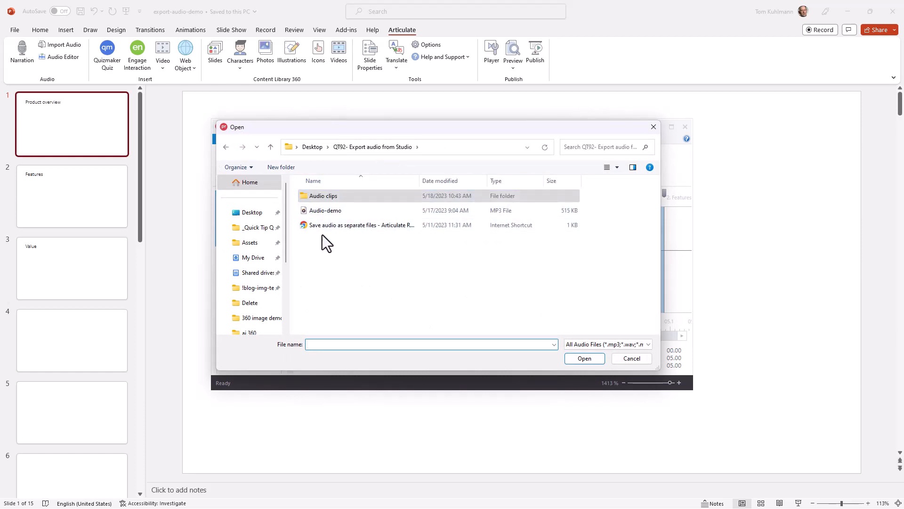
pyautogui.click(318, 210)
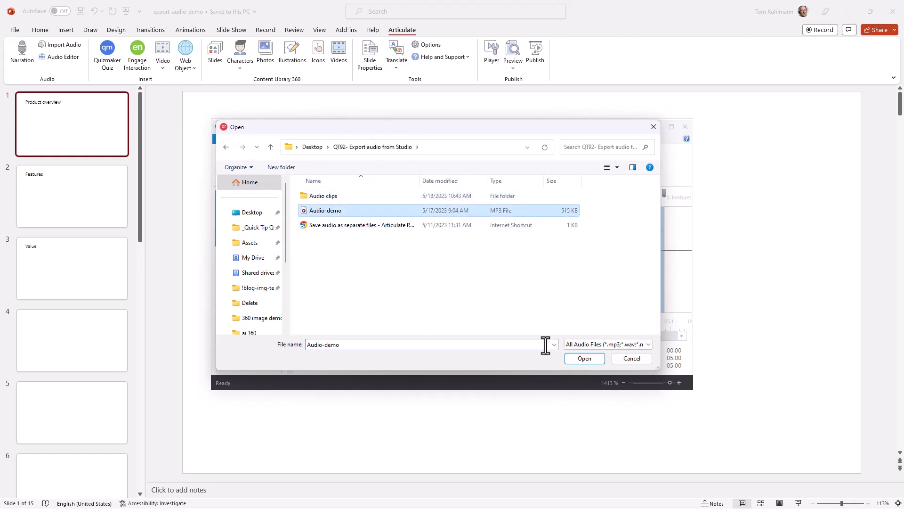
pyautogui.click(584, 359)
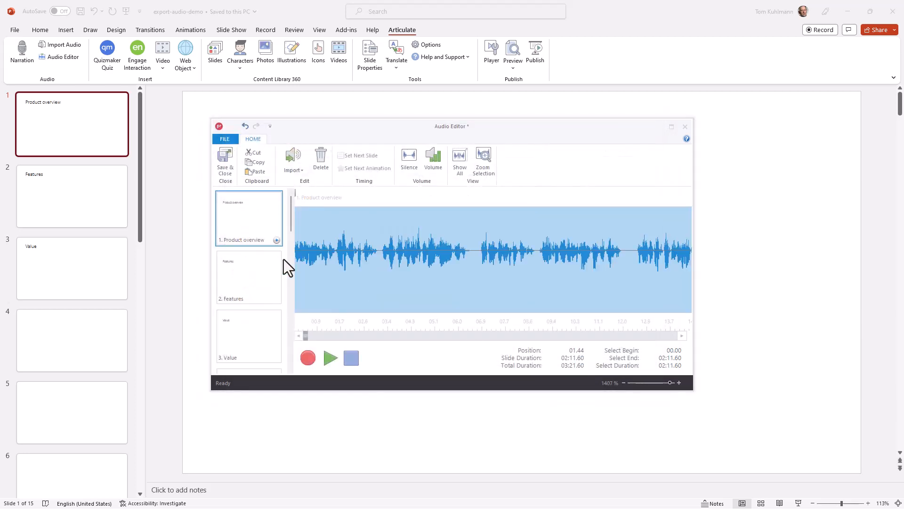
pyautogui.click(351, 281)
pyautogui.click(377, 318)
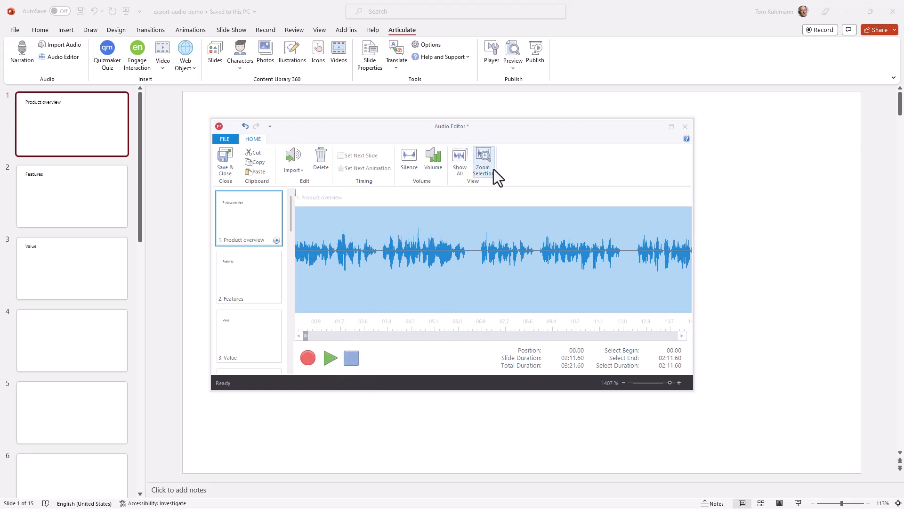
# Show the full waveform and move the Features slide marker just past the end of the imported audio.
pyautogui.click(461, 160)
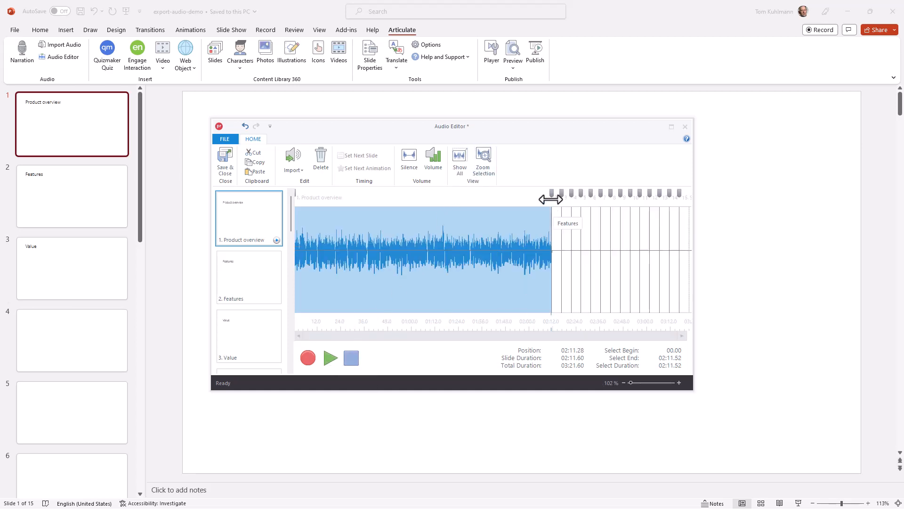
pyautogui.moveTo(550, 197)
pyautogui.mouseDown()
pyautogui.moveTo(333, 216)
pyautogui.moveTo(525, 205)
pyautogui.moveTo(339, 212)
pyautogui.moveTo(556, 221)
pyautogui.mouseUp()
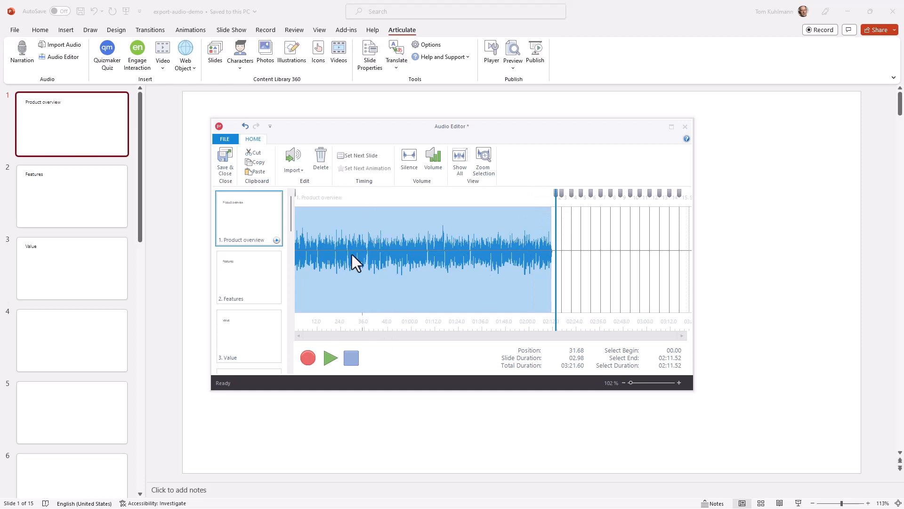
pyautogui.click(255, 228)
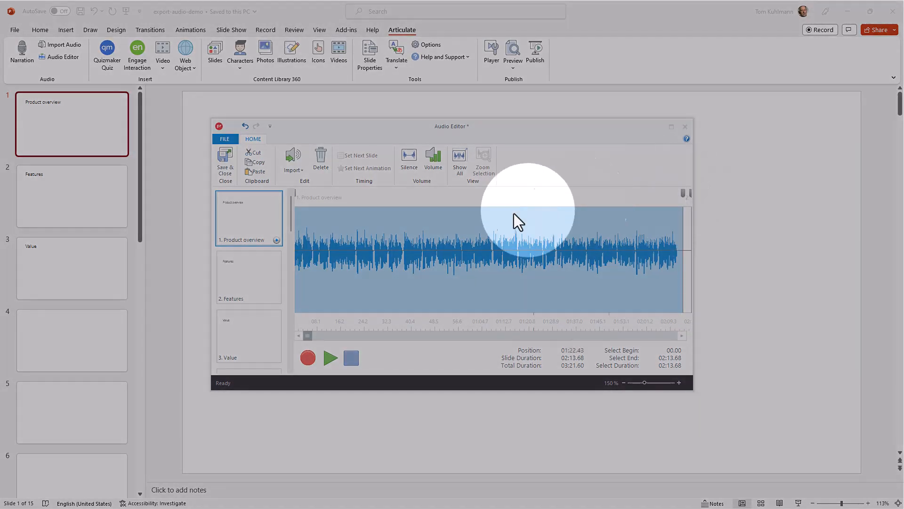
pyautogui.click(416, 242)
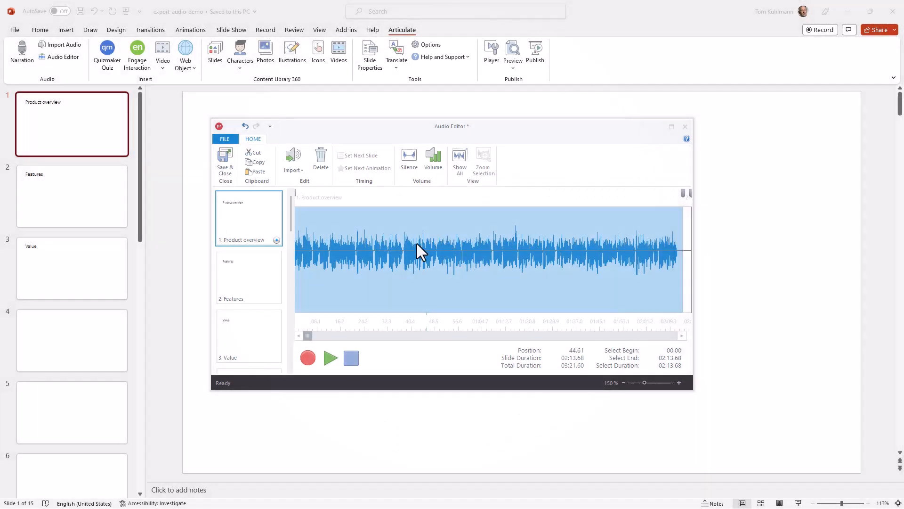
# Move the Features slide marker near the start of the waveform, to about 8.4 seconds.
pyautogui.click(319, 200)
pyautogui.moveTo(686, 196); pyautogui.dragTo(318, 200)
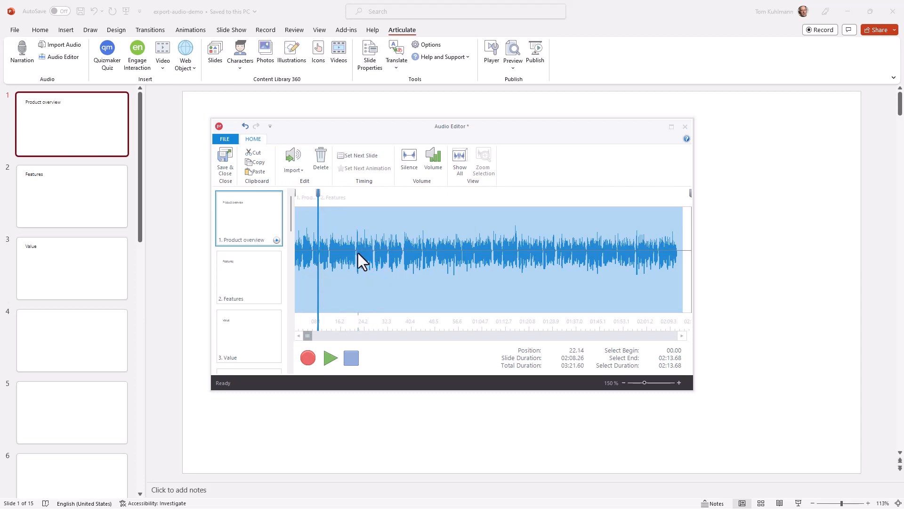
pyautogui.scroll(4, 357, 254)
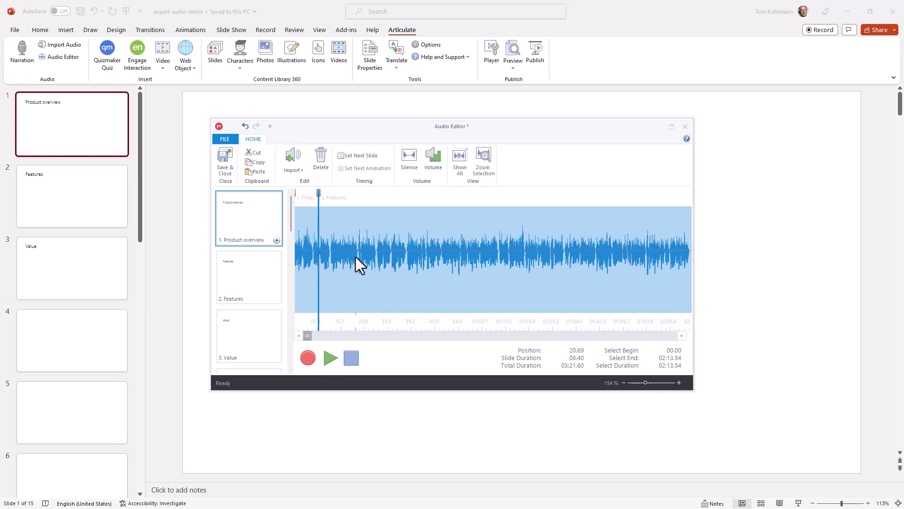
pyautogui.scroll(8, 355, 256)
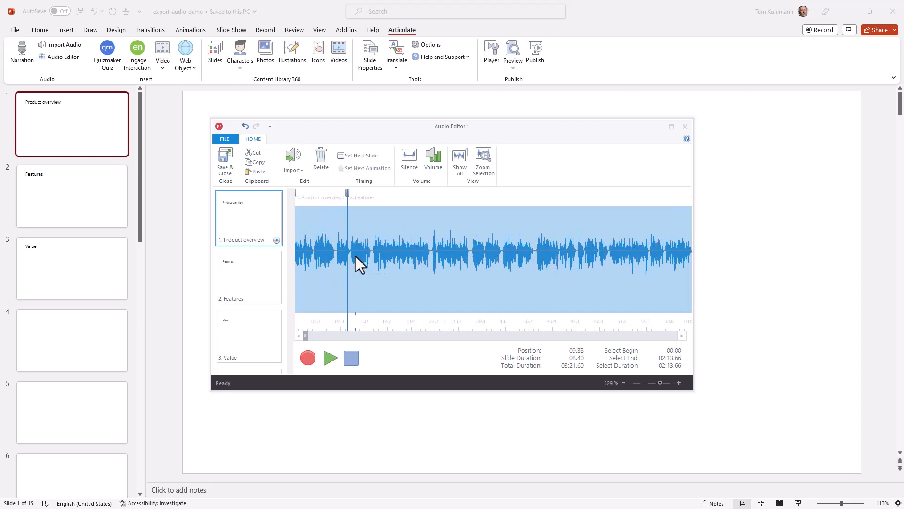
pyautogui.scroll(-3, 388, 197)
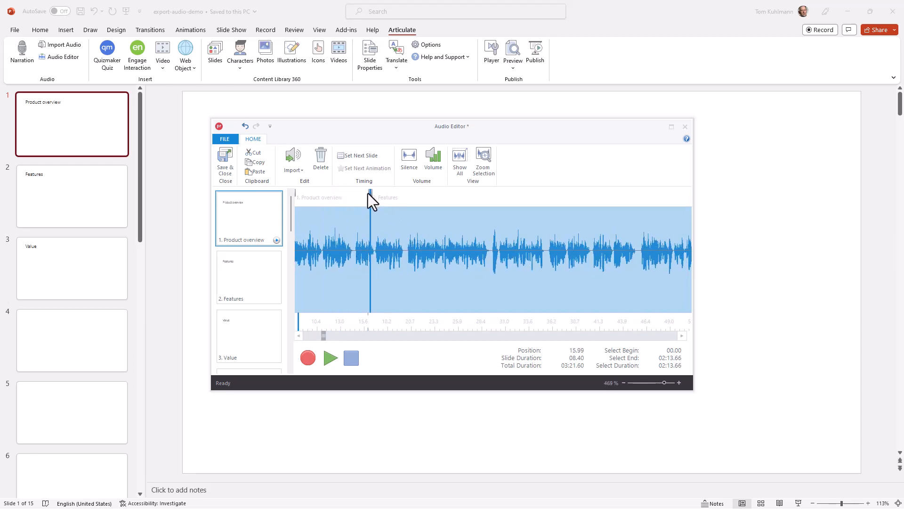
pyautogui.click(369, 194)
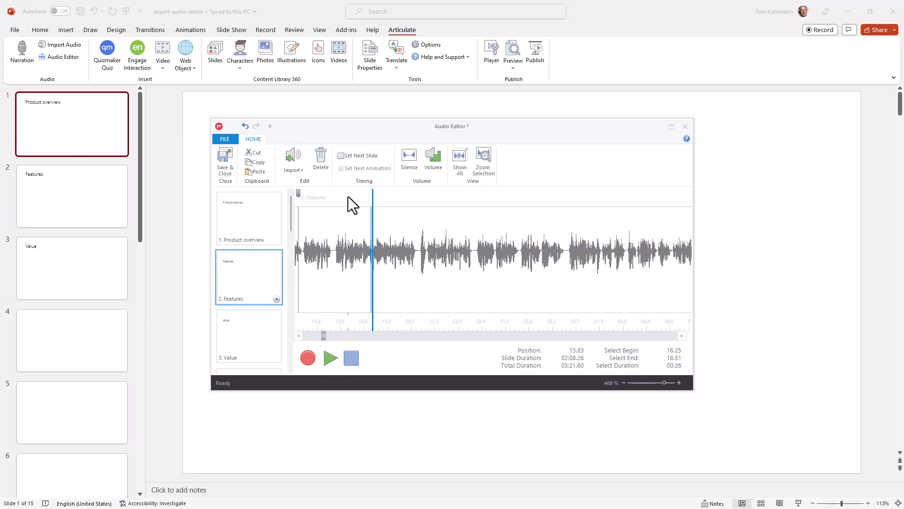
pyautogui.click(332, 195)
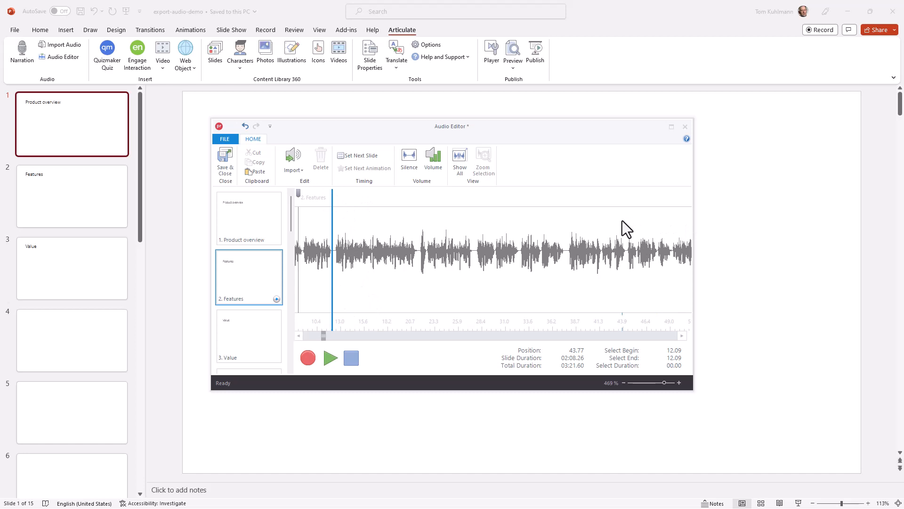
pyautogui.click(259, 221)
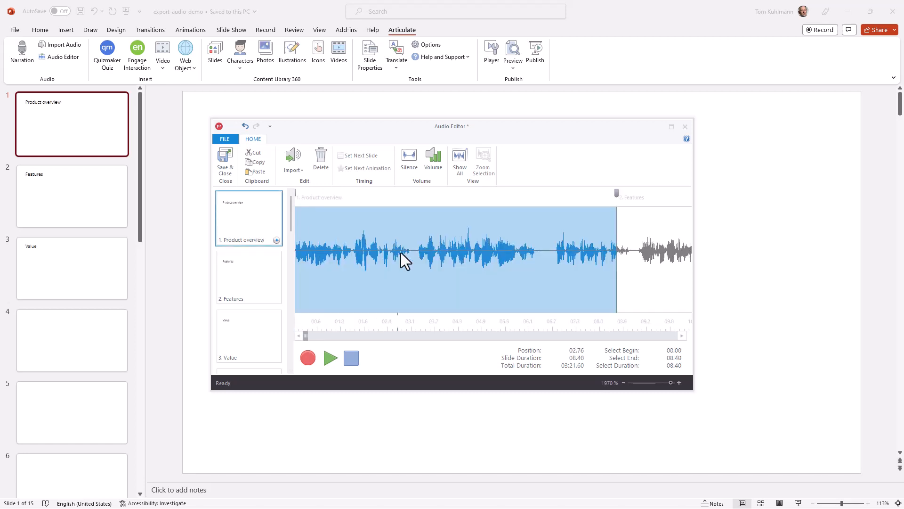
pyautogui.click(646, 269)
pyautogui.click(345, 285)
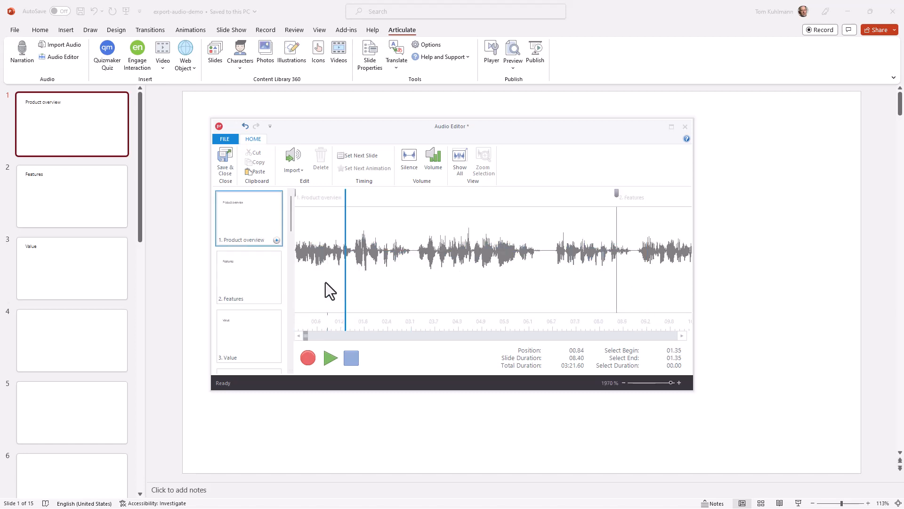
# Play the Product overview slide's audio, pause in the first gap and set the next slide marker, Features, at 3.15 seconds.
pyautogui.click(258, 232)
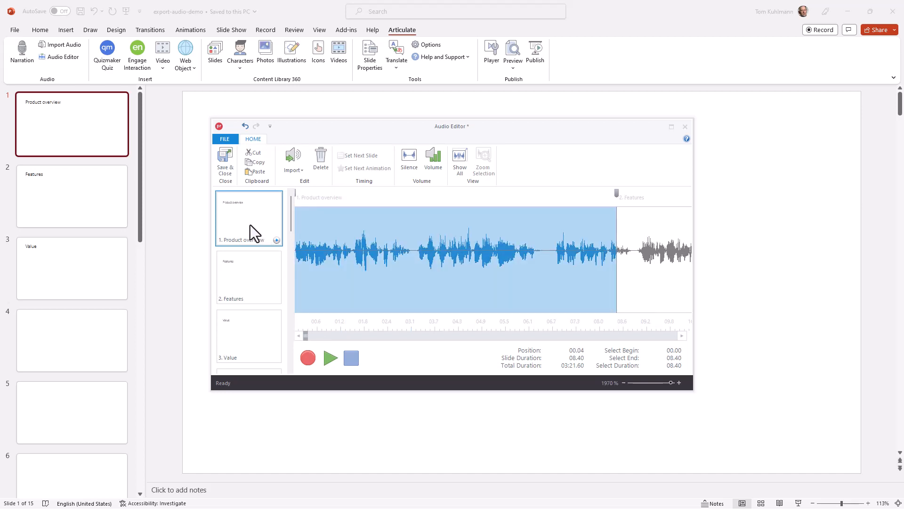
pyautogui.click(330, 359)
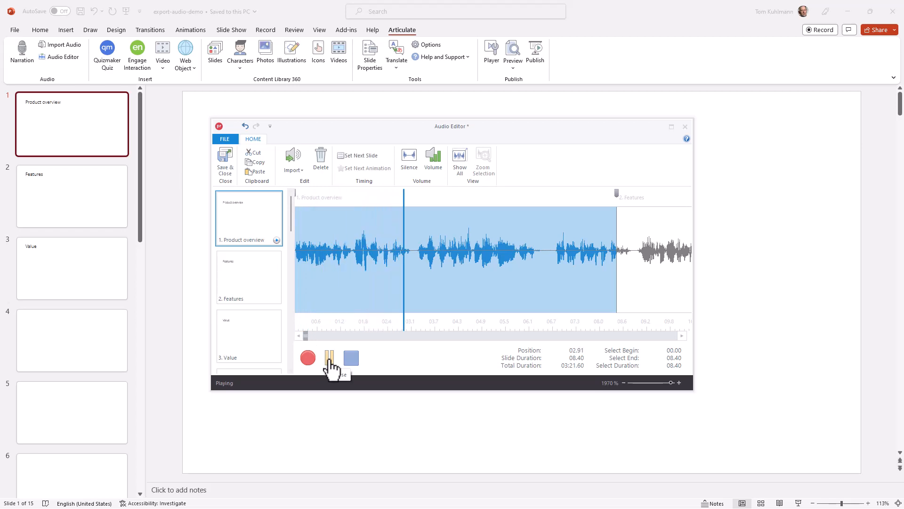
pyautogui.click(330, 358)
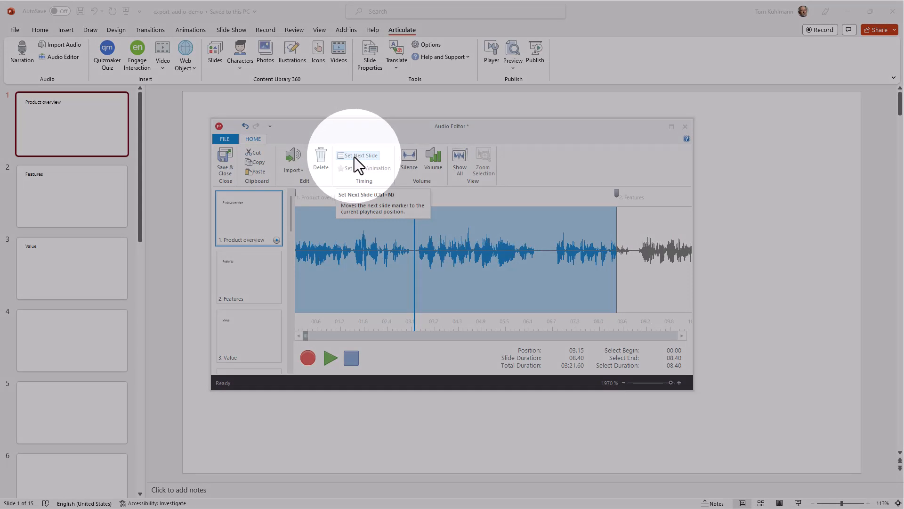
pyautogui.click(354, 156)
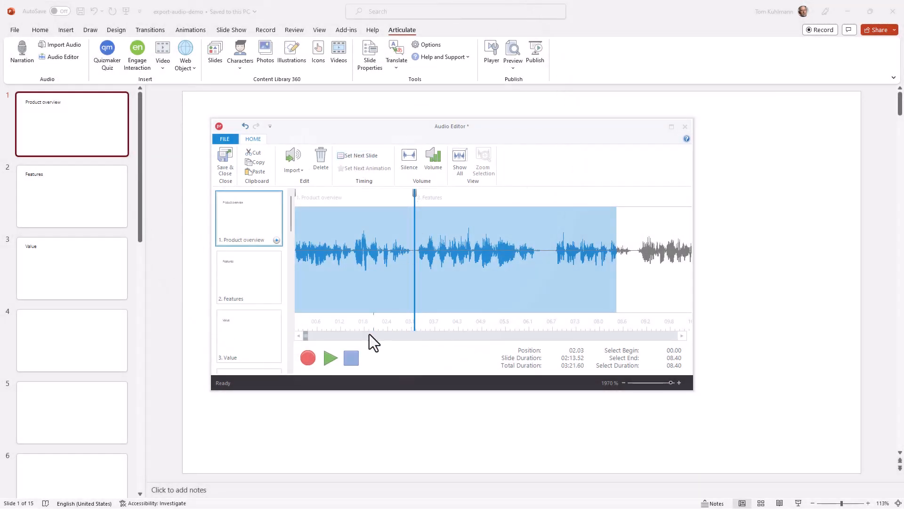
# Resume playback to the following gap in the narration and set the Value slide marker at about 6.5 seconds.
pyautogui.click(331, 359)
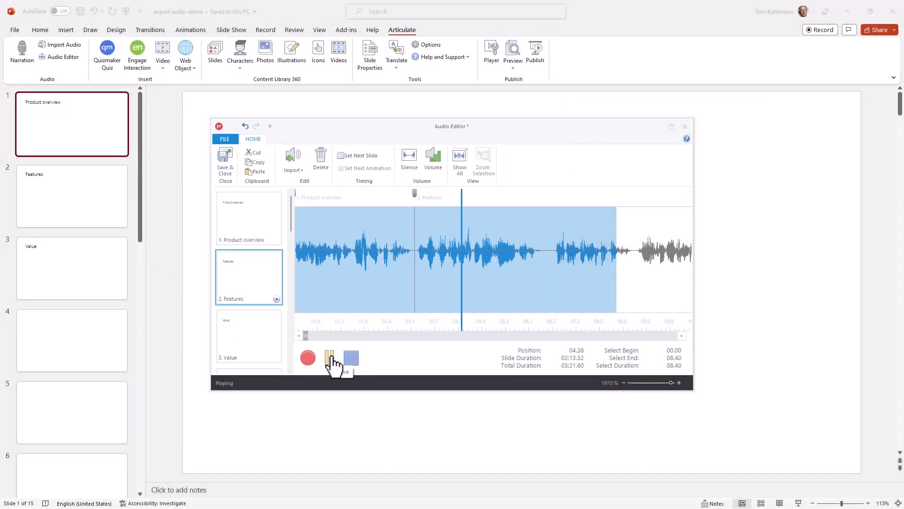
pyautogui.click(331, 359)
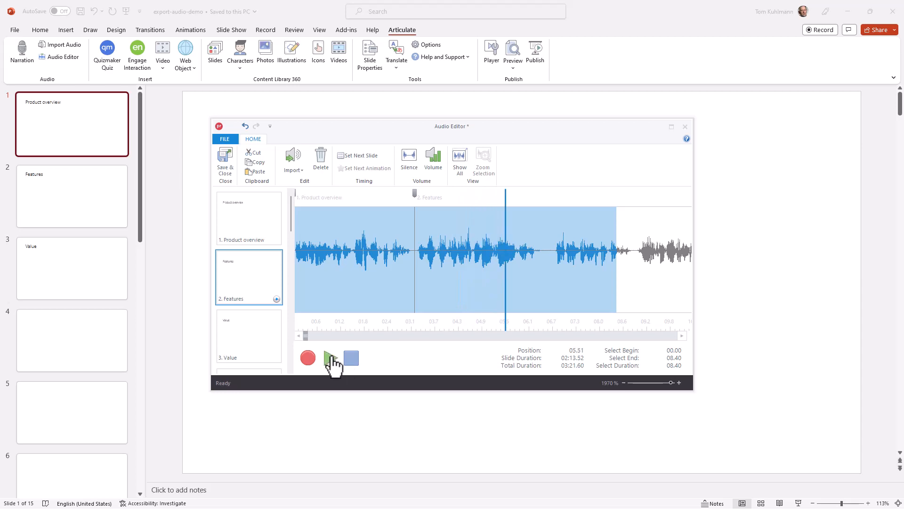
pyautogui.click(330, 359)
pyautogui.click(331, 359)
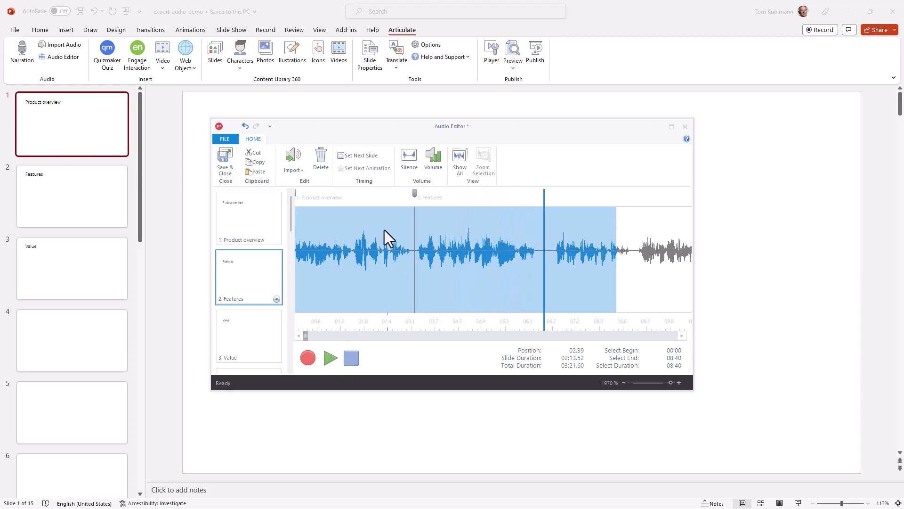
pyautogui.click(362, 155)
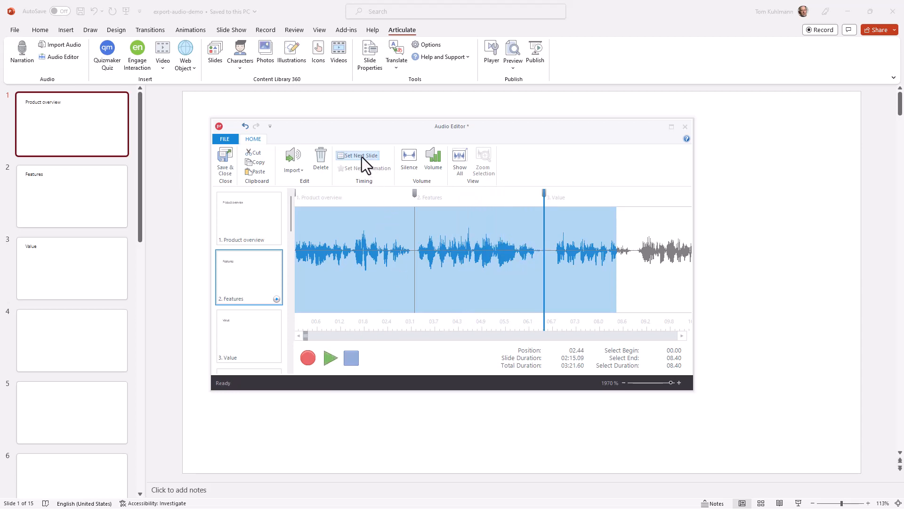
# Play the Value slide's audio, place the playhead in the next silent gap at 8.78 seconds and set the Slide 4 marker there.
pyautogui.click(331, 358)
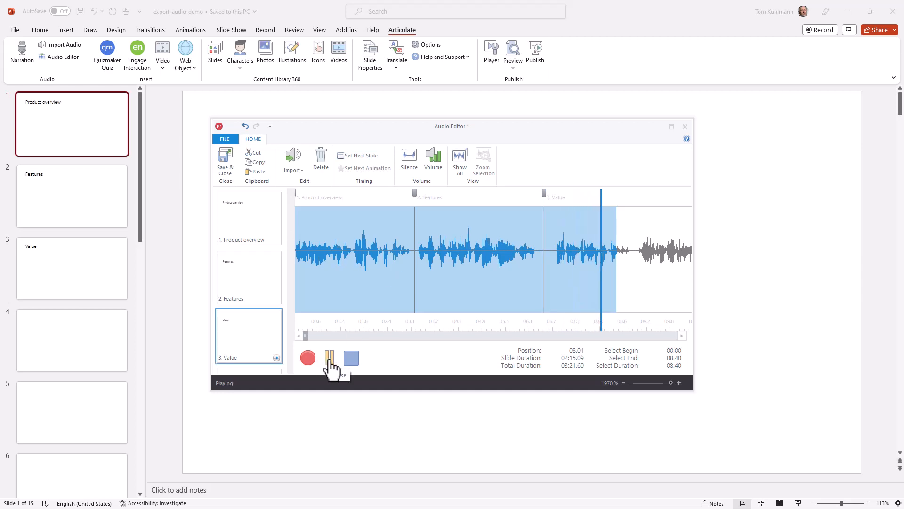
pyautogui.click(631, 279)
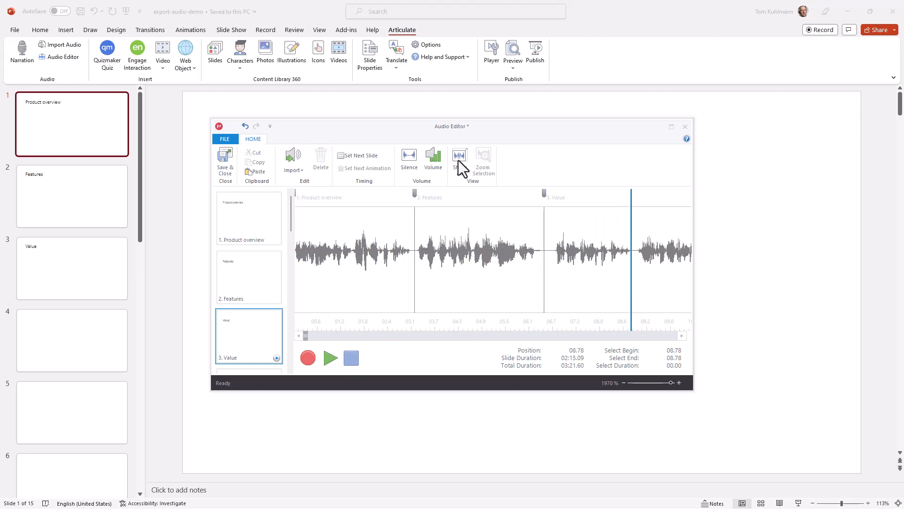
pyautogui.click(351, 156)
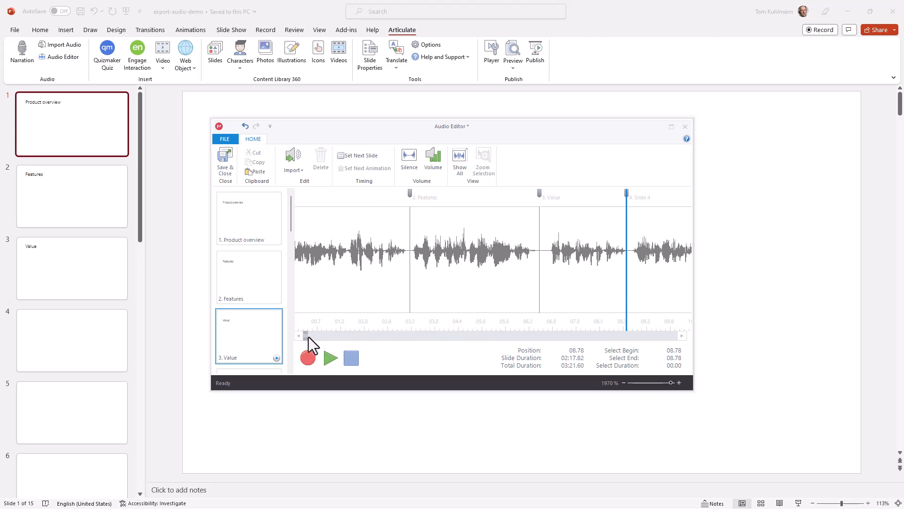
# Set the Slide 5 marker in the silent gap at 21.36 seconds and show the whole waveform.
pyautogui.hscroll(2, 309, 337)
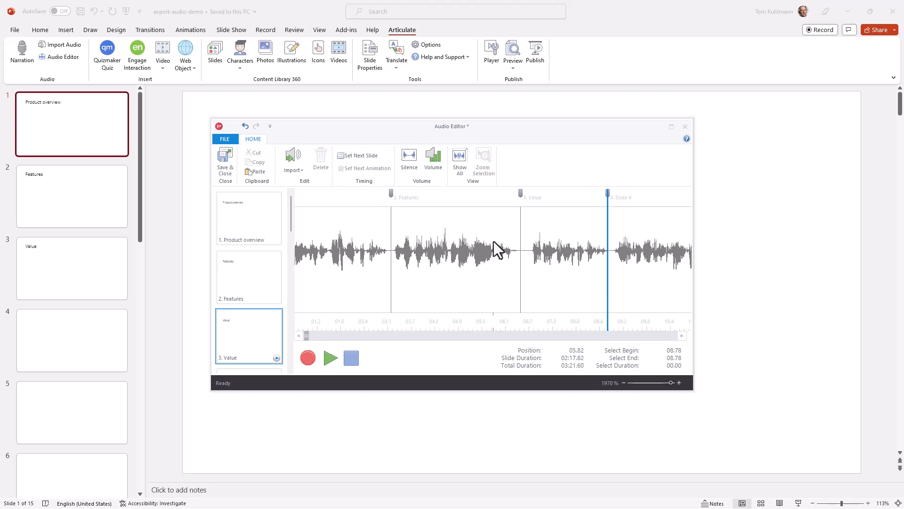
pyautogui.scroll(-2, 494, 241)
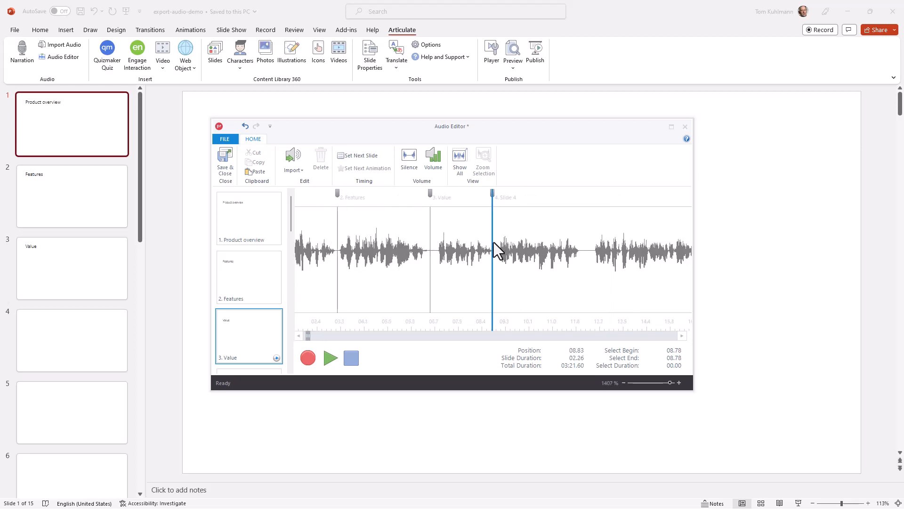
pyautogui.scroll(-2, 494, 243)
pyautogui.click(553, 199)
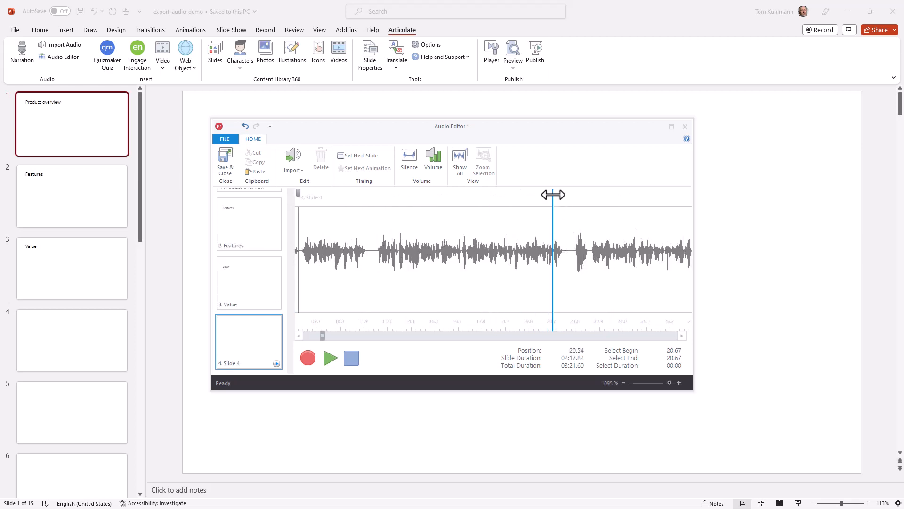
pyautogui.click(569, 197)
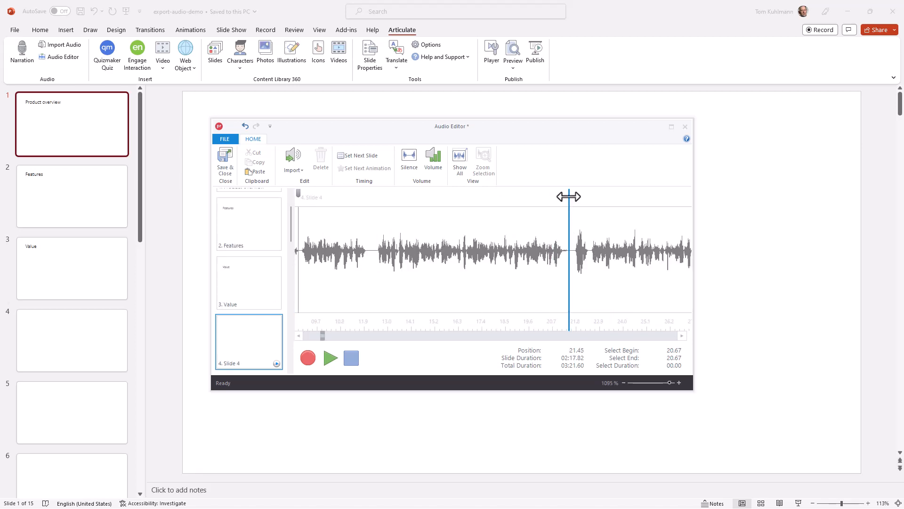
pyautogui.click(357, 155)
pyautogui.click(459, 157)
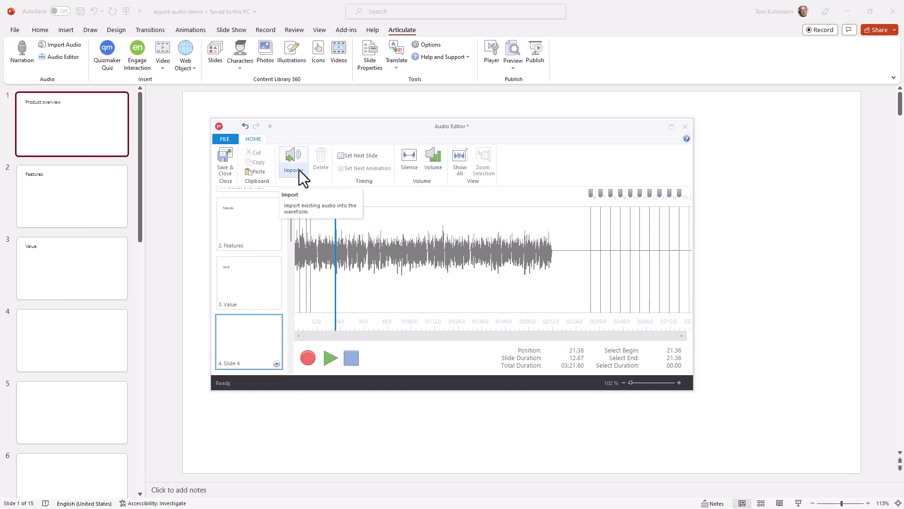
# Start exporting each slide's audio as MP3 and browse to the QT92- Export audio from Studio folder as the destination.
pyautogui.click(228, 139)
pyautogui.moveTo(241, 222)
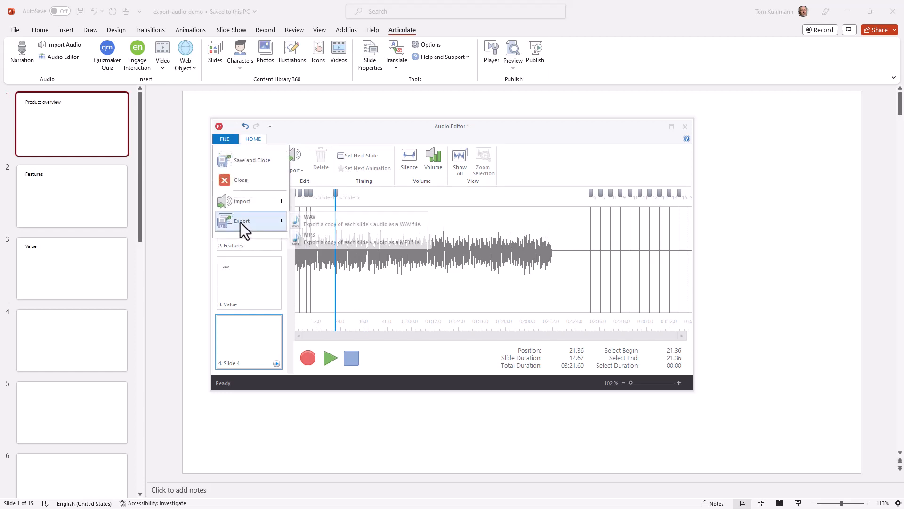
pyautogui.click(321, 238)
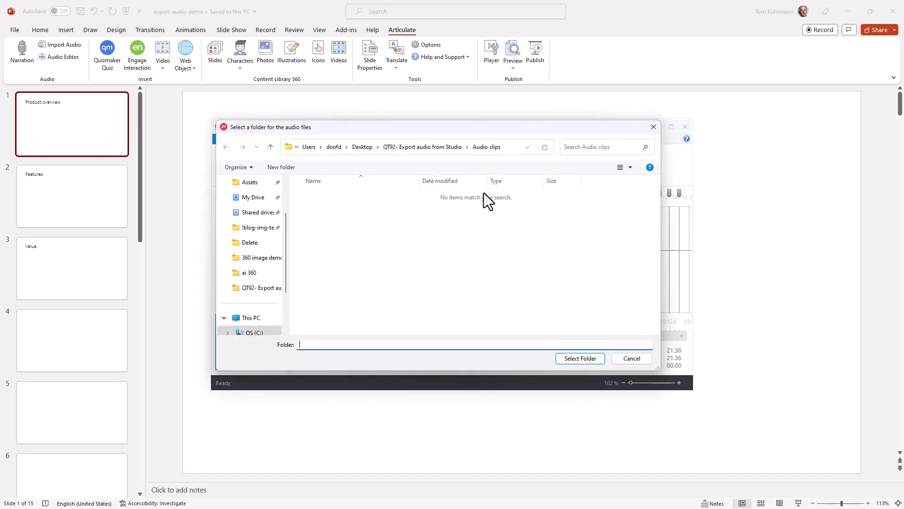
pyautogui.click(398, 147)
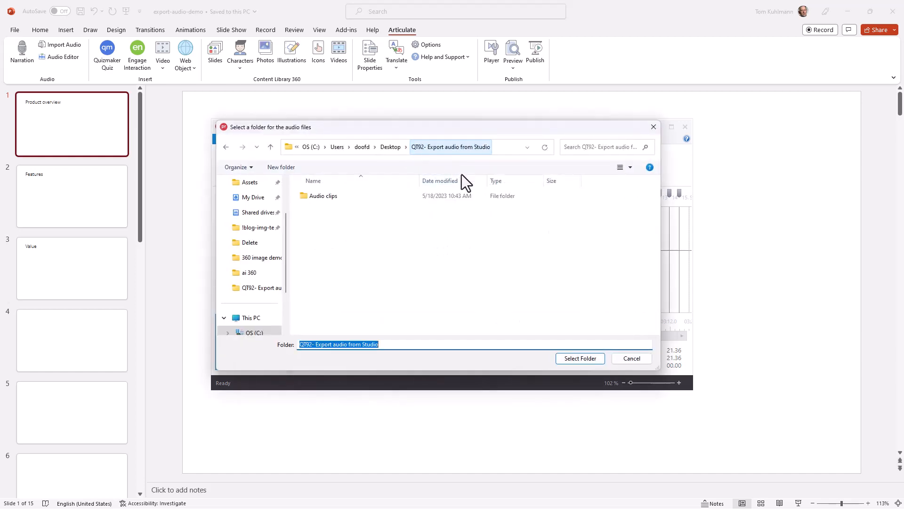
# Create a new folder named Audio demo and export the slides' MP3 files into it.
pyautogui.click(278, 168)
pyautogui.write('A')
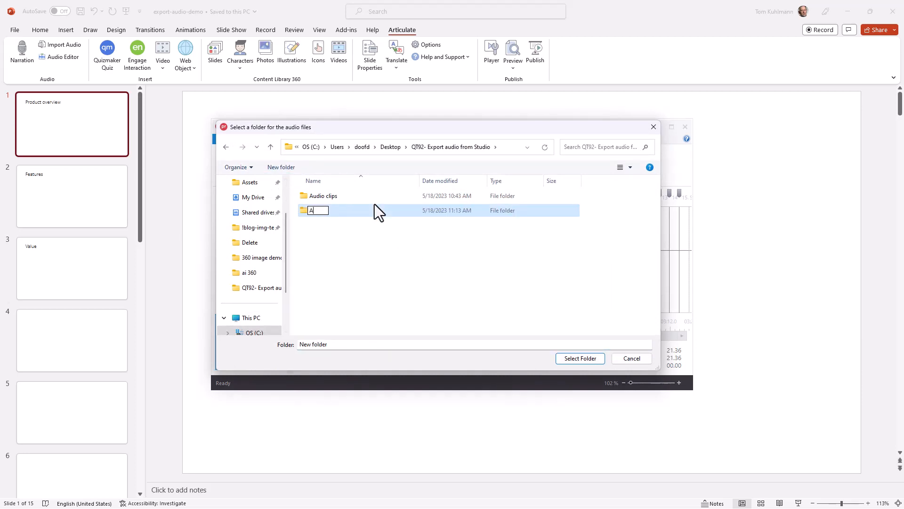
pyautogui.write('duio demo')
pyautogui.click(321, 212)
pyautogui.press('BackSpace')
pyautogui.press('BackSpace')
pyautogui.press('BackSpace')
pyautogui.write('udi')
pyautogui.click(586, 360)
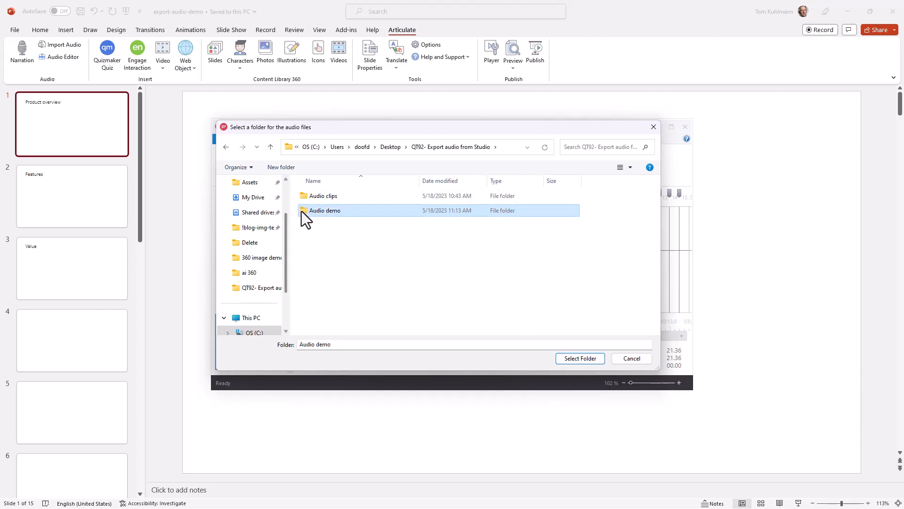
pyautogui.click(579, 360)
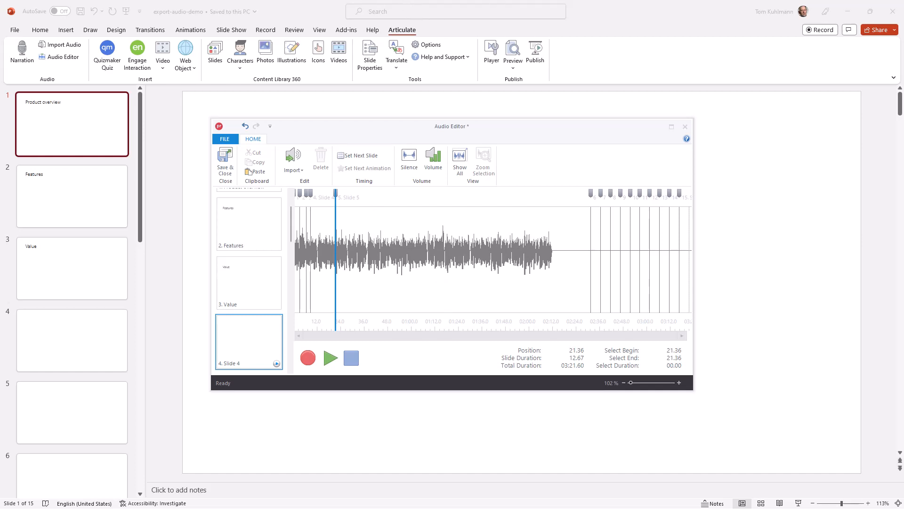
# Switch to File Explorer, open the exported Audio demo folder and widen the Name column to fit the full file names.
pyautogui.moveTo(0, 302); pyautogui.dragTo(561, 80)
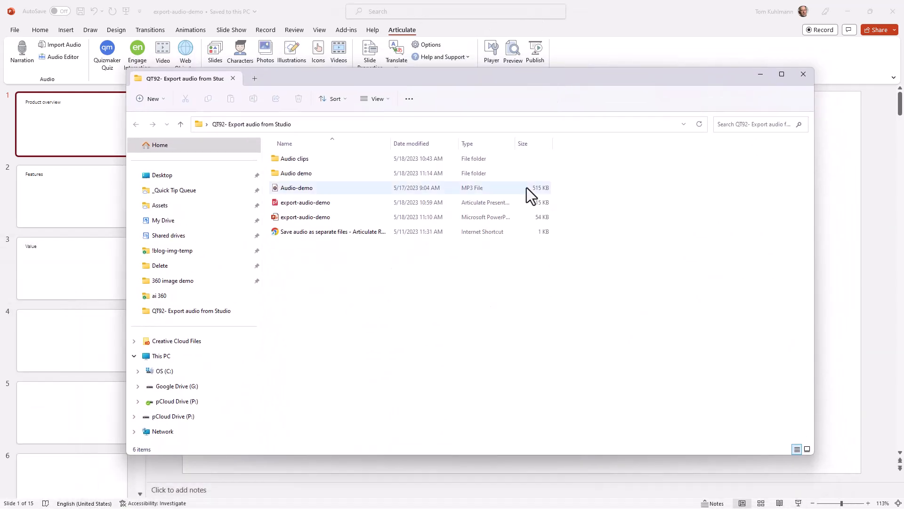
pyautogui.doubleClick(290, 175)
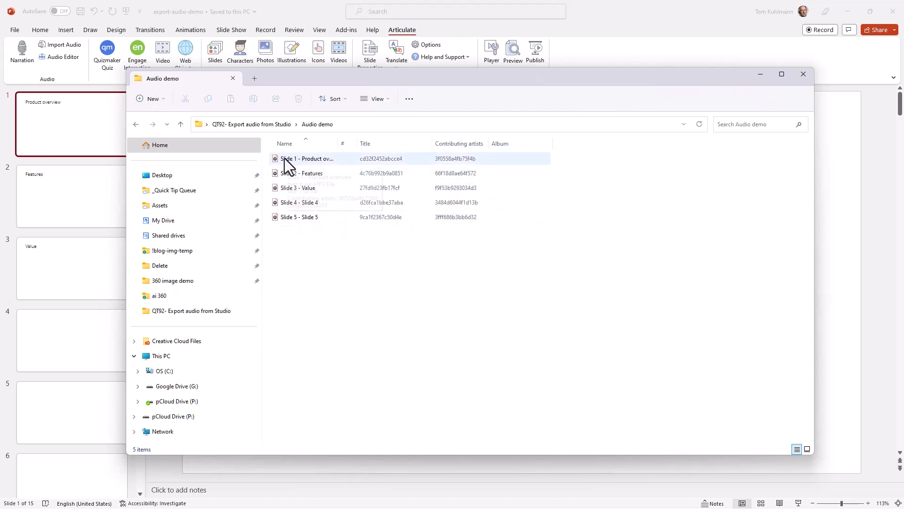
pyautogui.moveTo(291, 218)
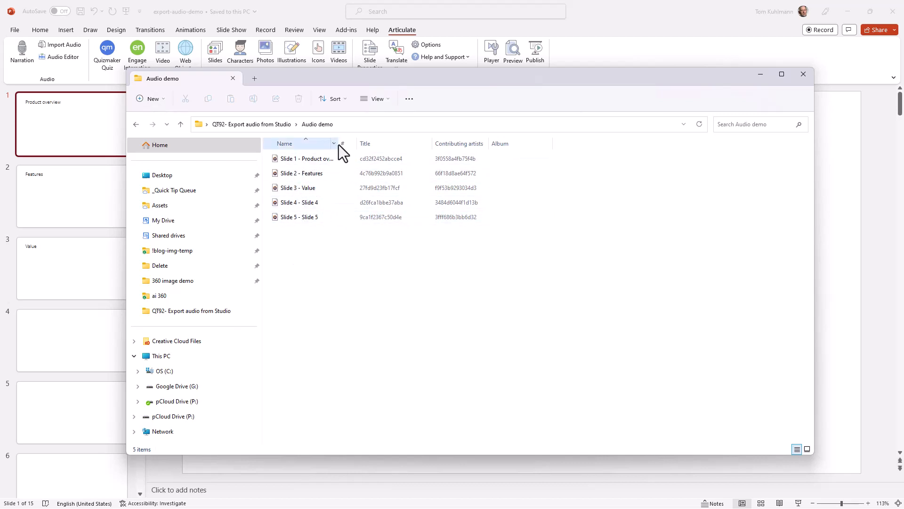
pyautogui.moveTo(338, 146); pyautogui.dragTo(408, 149)
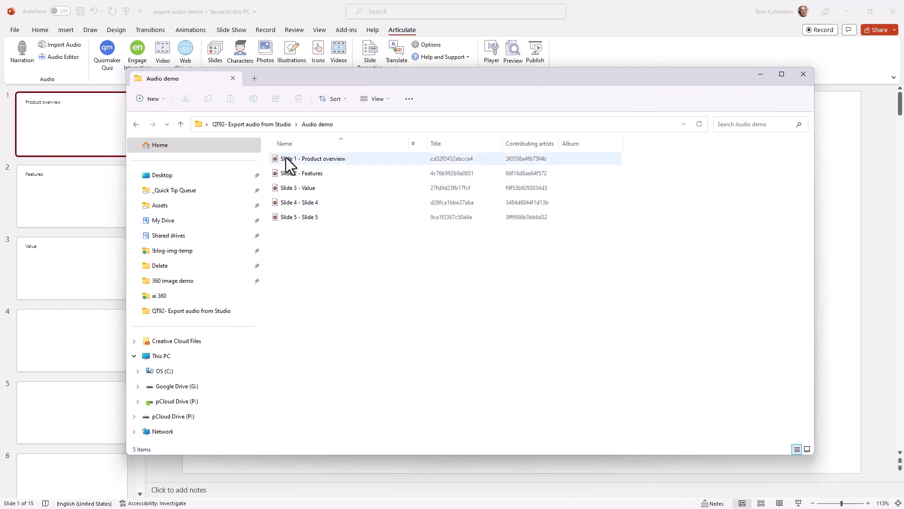
# Examine the exported Product overview and Features audio files, clear the selection and close the folder window.
pyautogui.moveTo(293, 158)
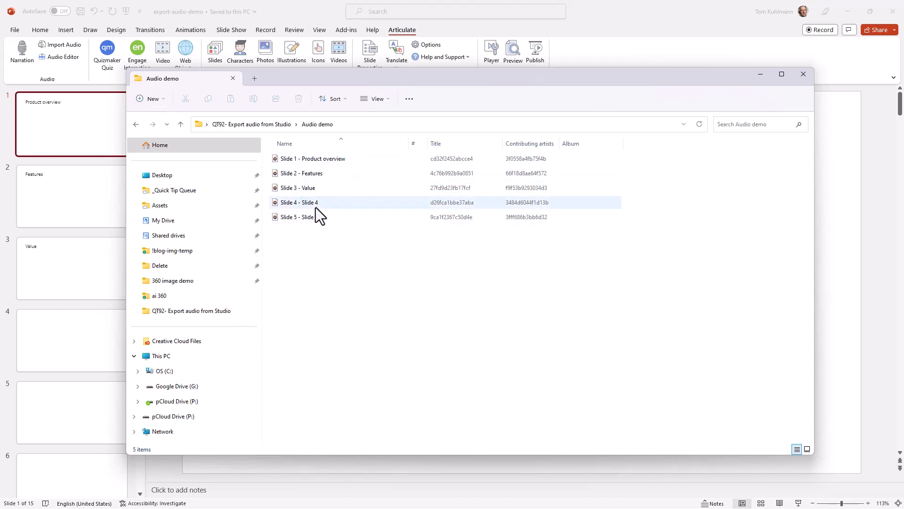
pyautogui.click(333, 159)
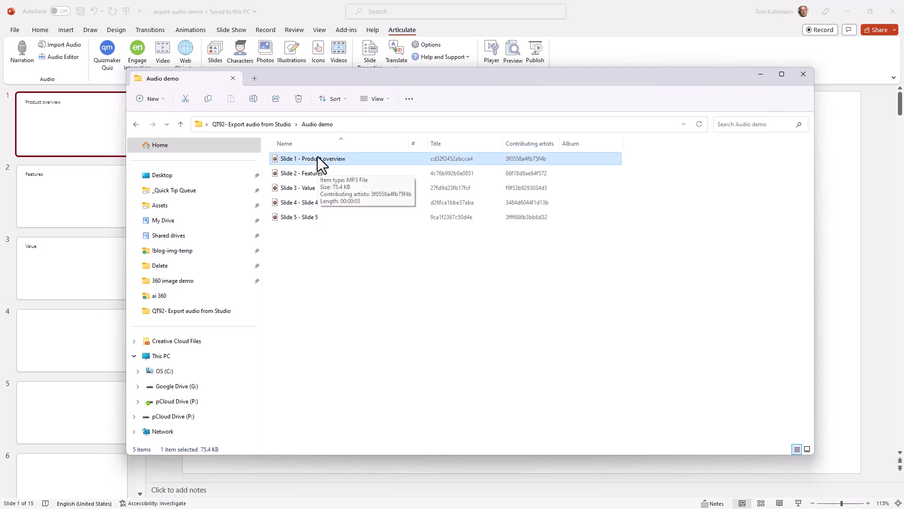
pyautogui.click(313, 173)
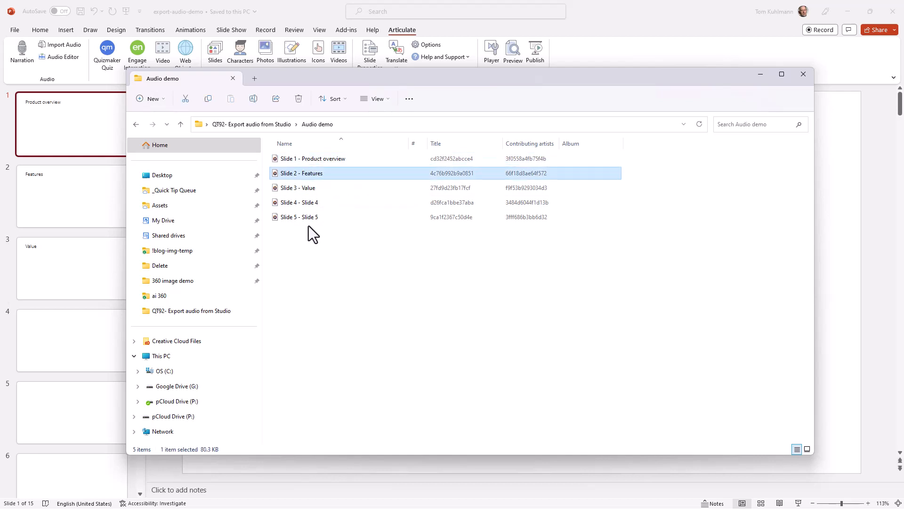
pyautogui.click(341, 247)
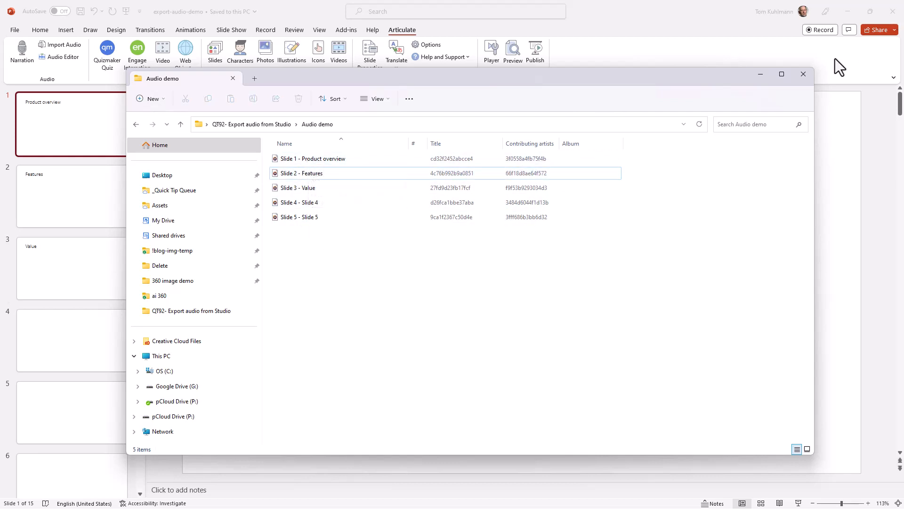
pyautogui.click(807, 77)
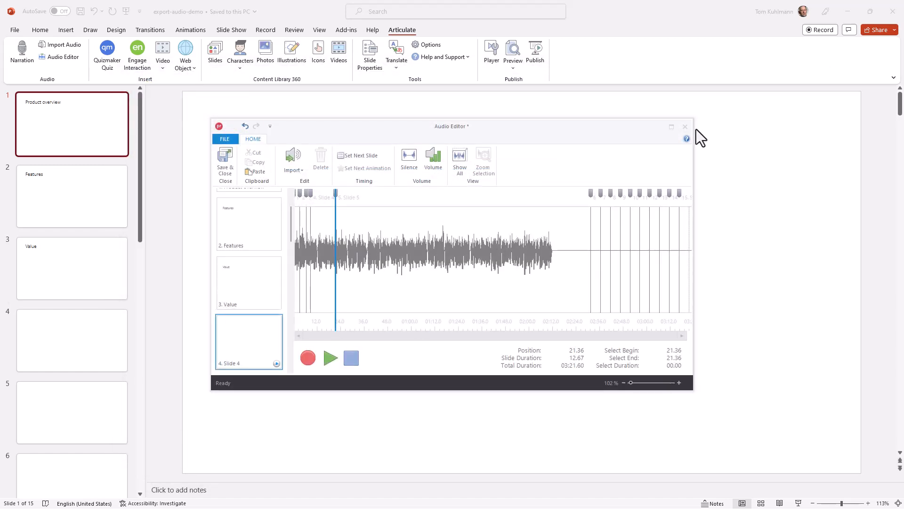